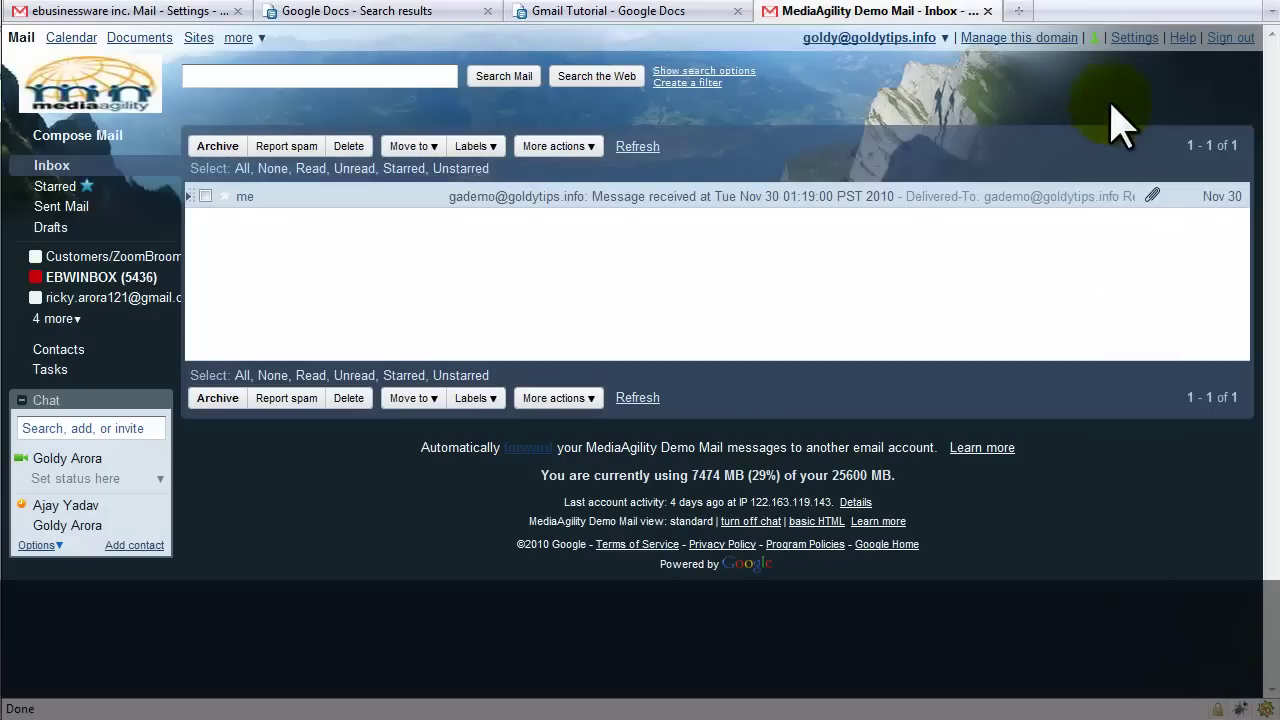
# Step: Open Gmail Settings and go to the Accounts section
pyautogui.click(1134, 38)
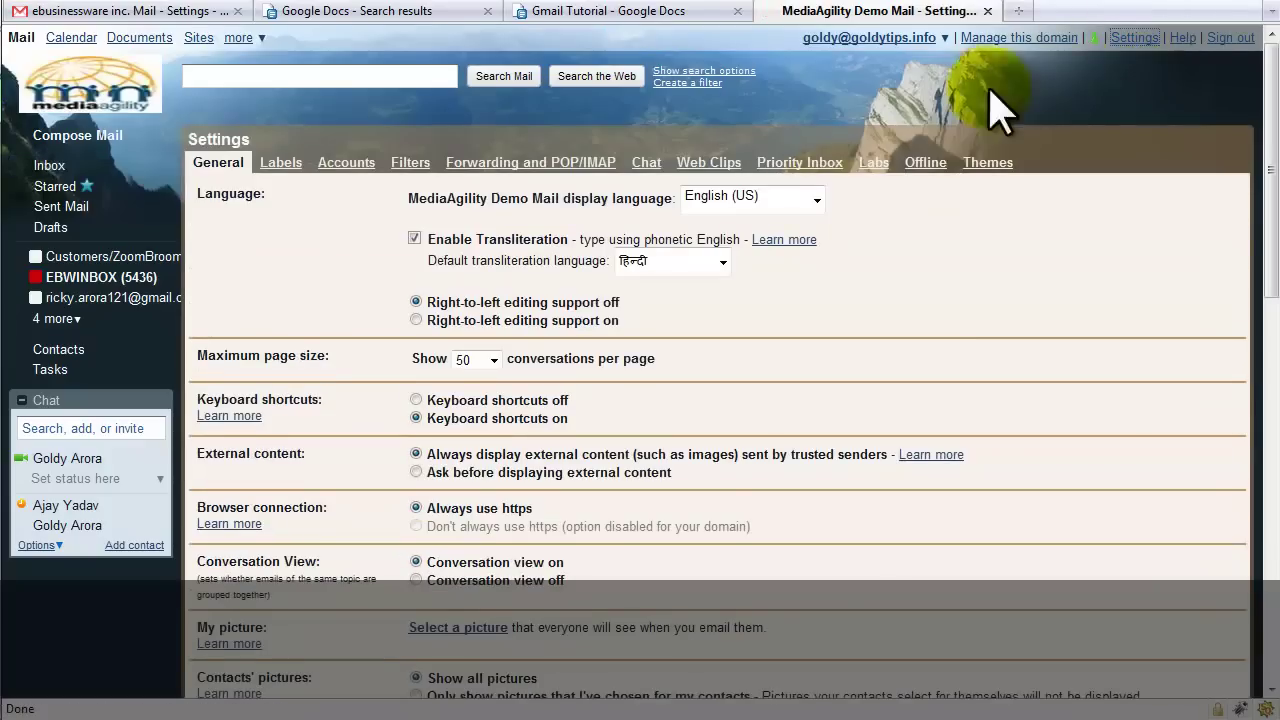
pyautogui.click(345, 165)
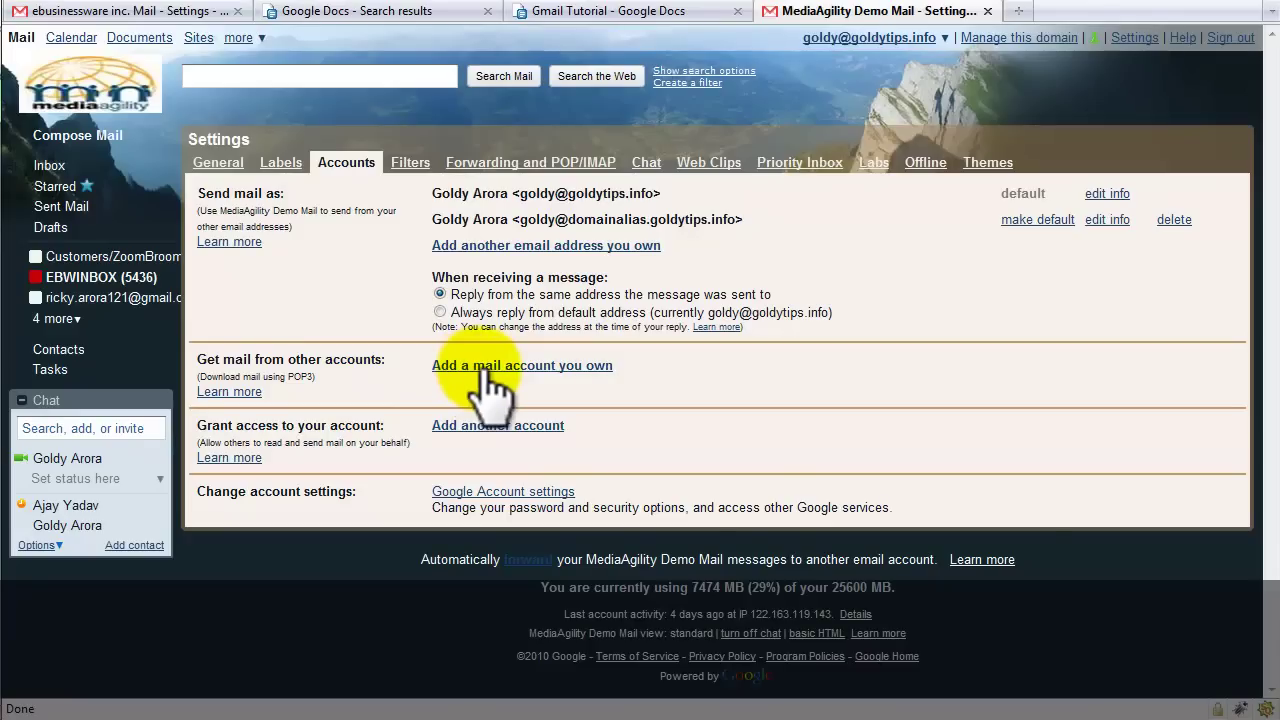
# Step: Start adding a mail account you own and enter the external Gmail address
pyautogui.click(487, 368)
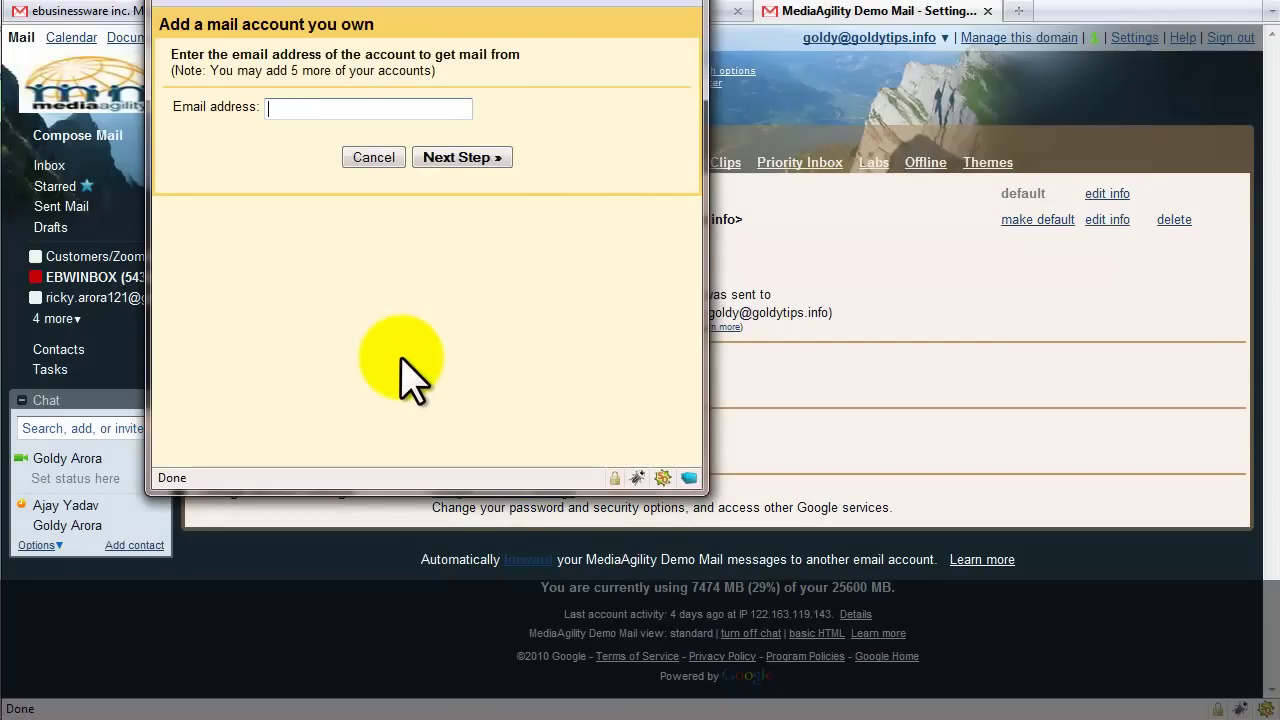
pyautogui.write('ri')
pyautogui.press('Down')
pyautogui.press('Return')
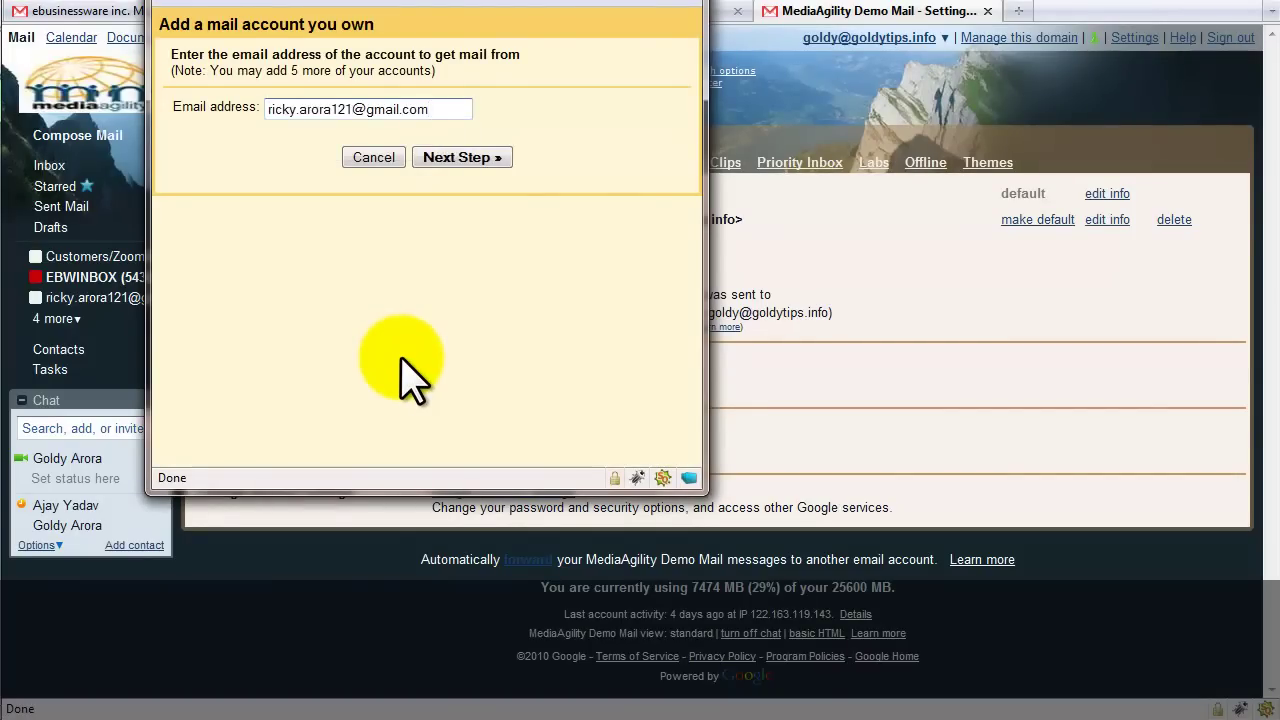
pyautogui.click(453, 165)
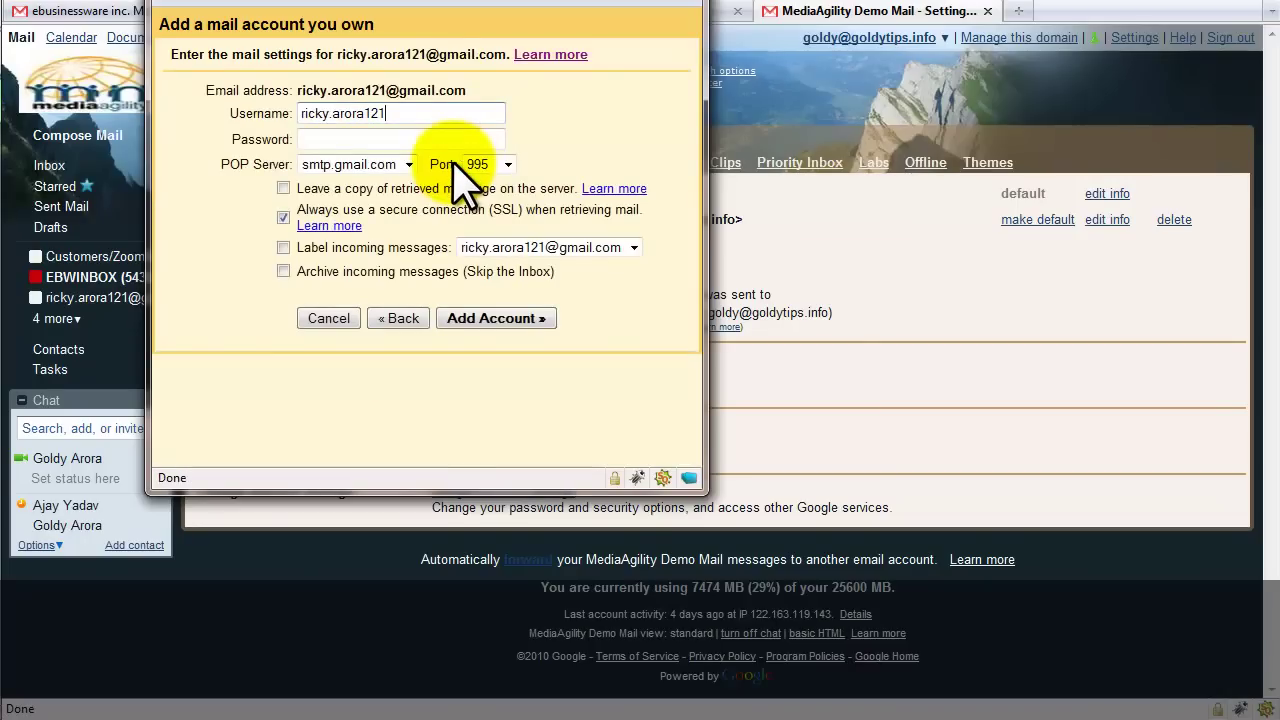
# Step: Enter the account password, choose pop.gmail.com, keep SSL on and label incoming messages
pyautogui.click(452, 139)
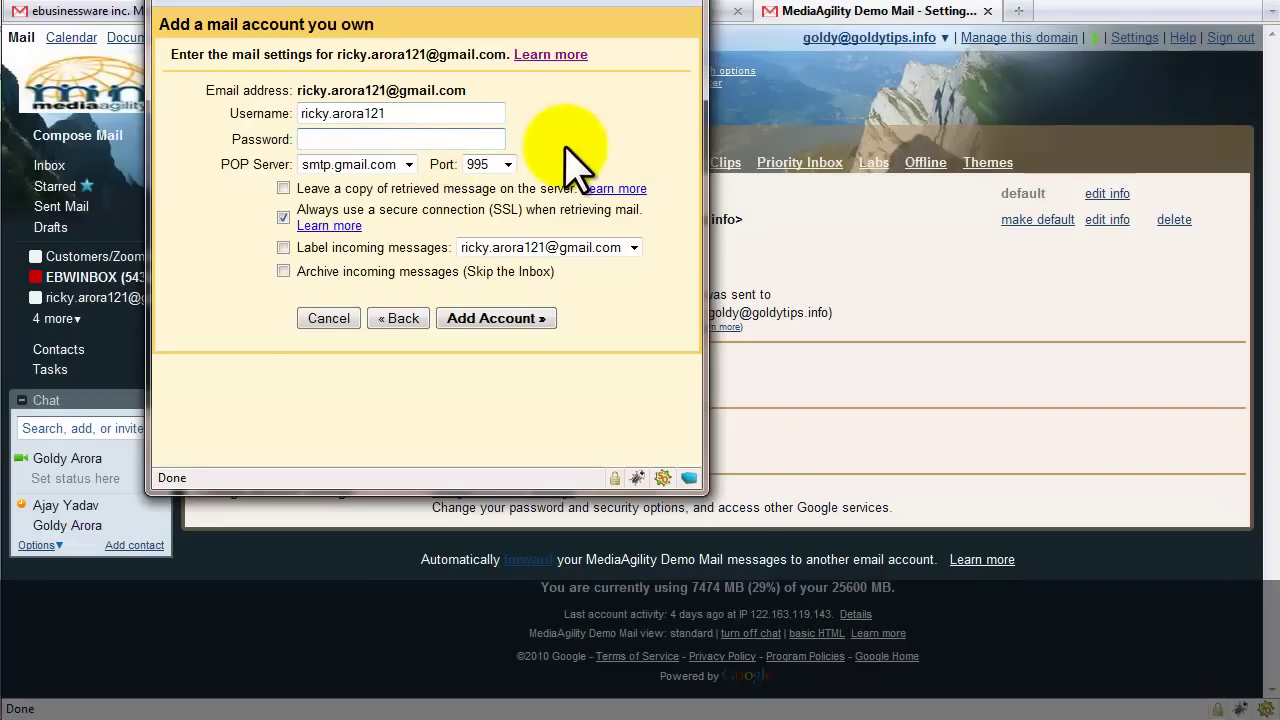
pyautogui.write('*********')
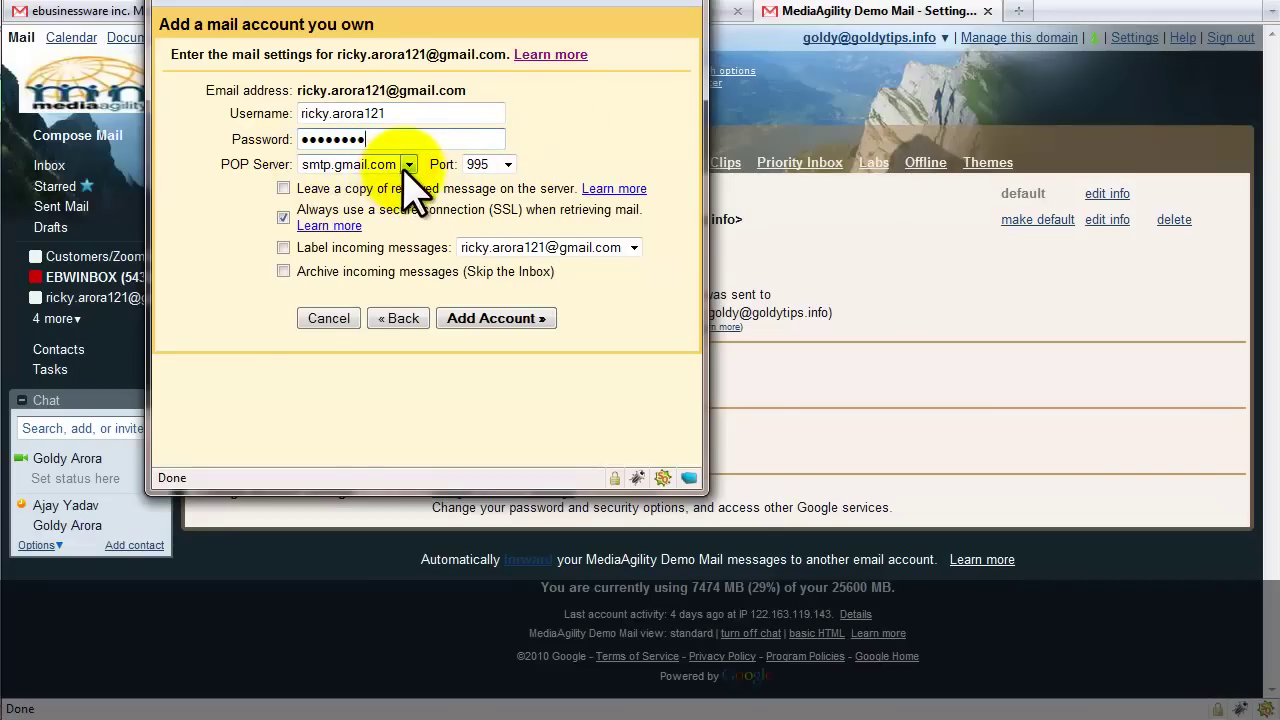
pyautogui.click(402, 167)
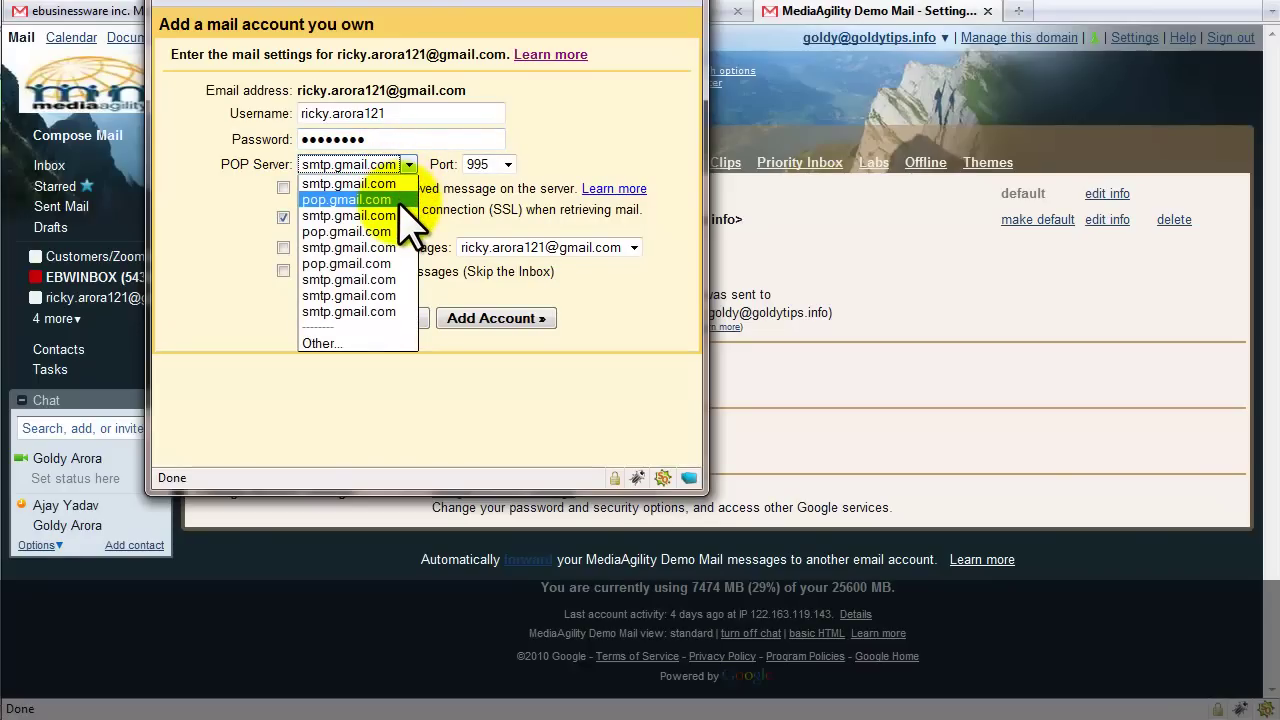
pyautogui.click(402, 201)
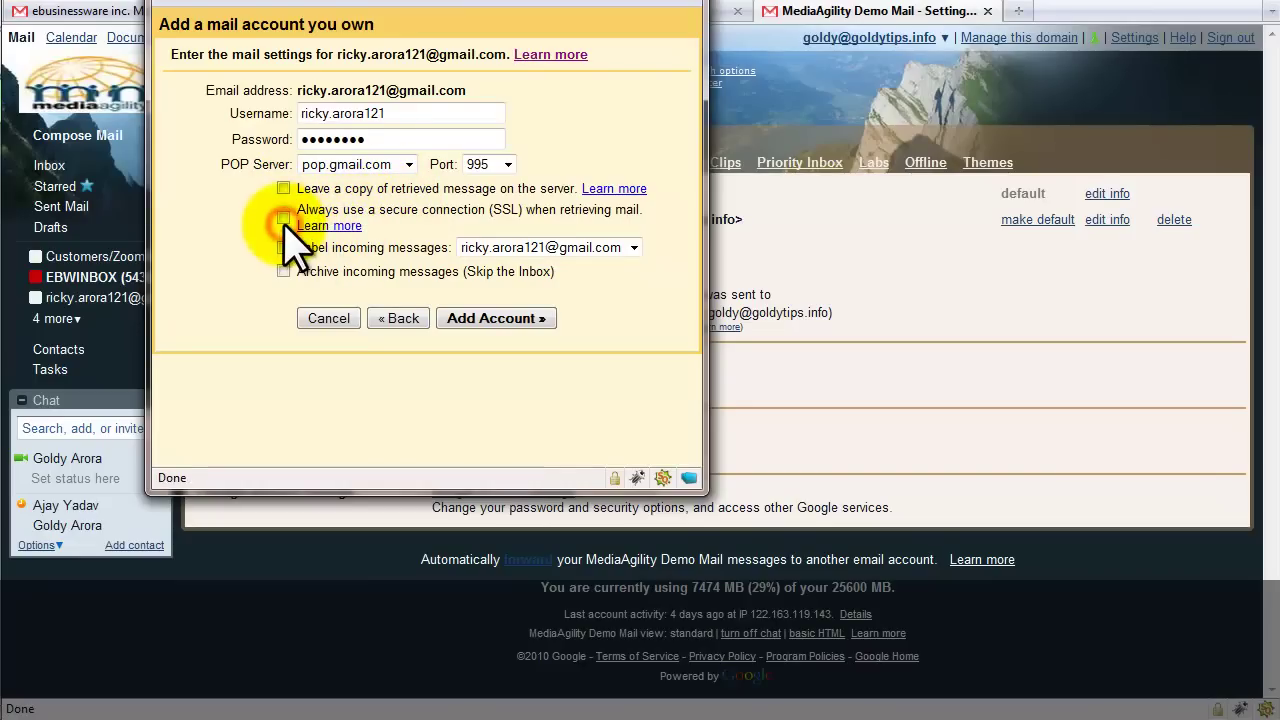
pyautogui.click(284, 218)
pyautogui.click(285, 219)
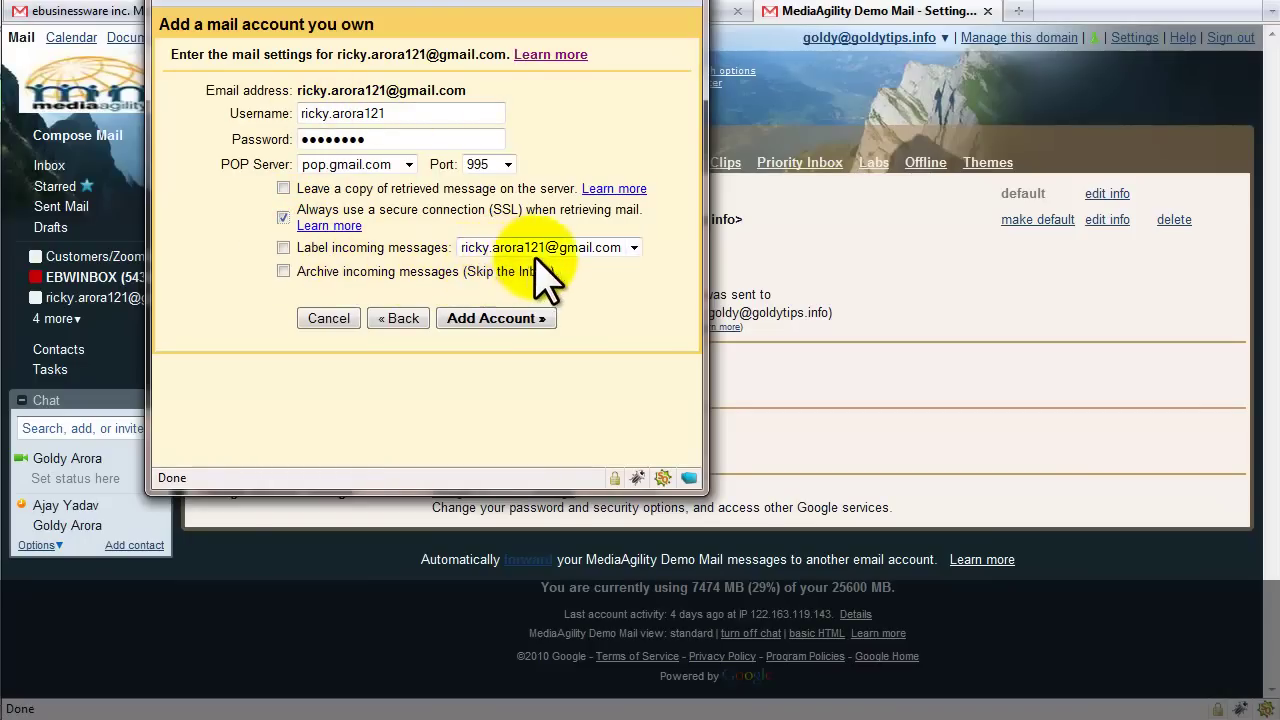
pyautogui.click(284, 247)
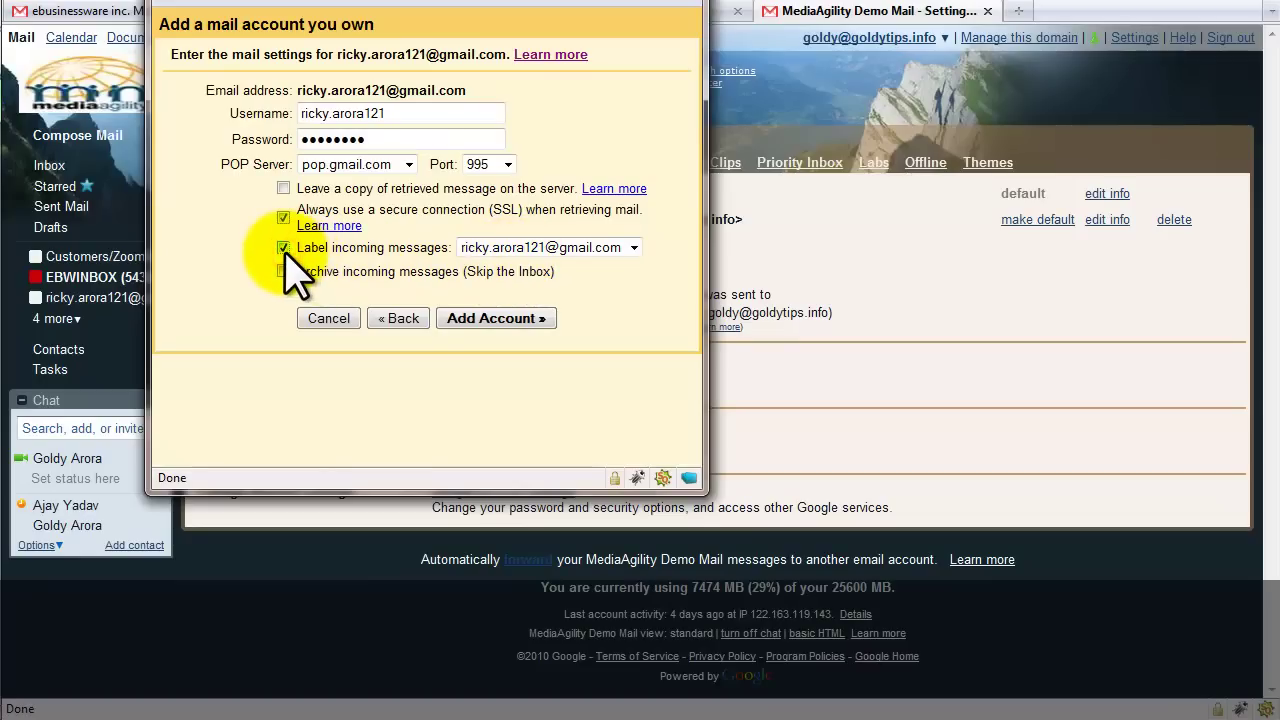
# Step: Add the POP account, opt to send mail as it, and keep the sender name
pyautogui.click(469, 320)
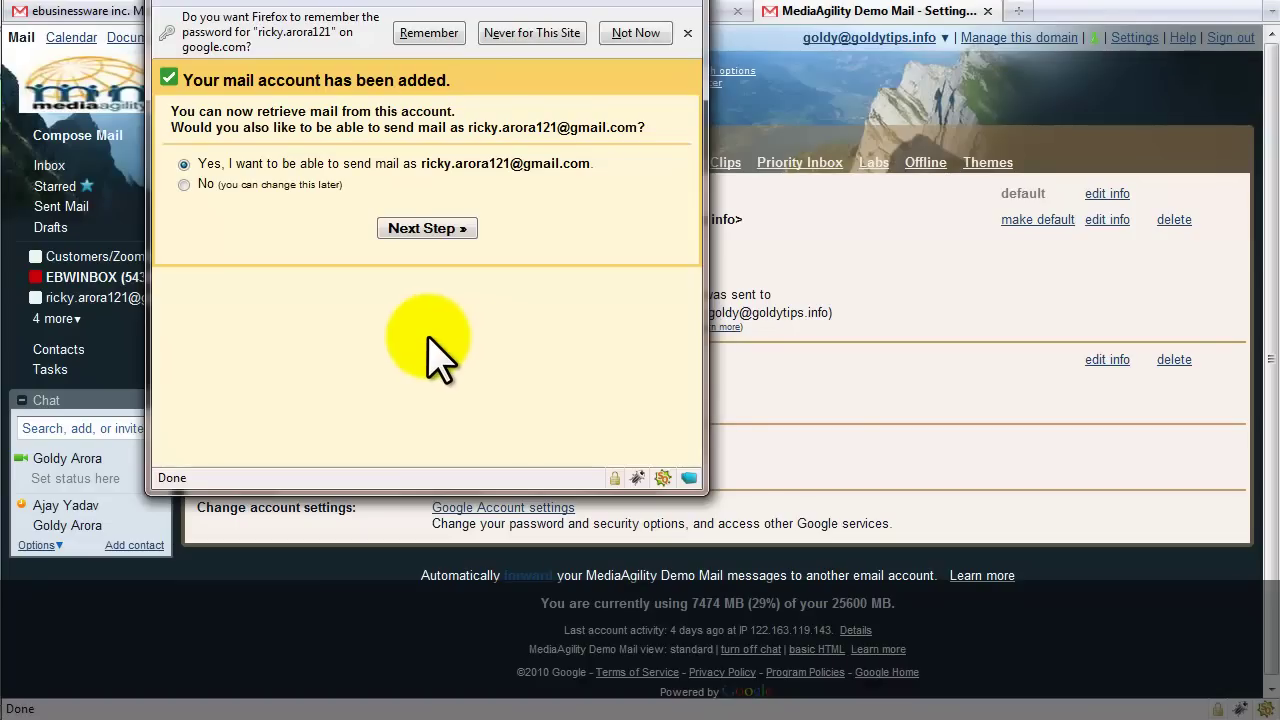
pyautogui.click(423, 236)
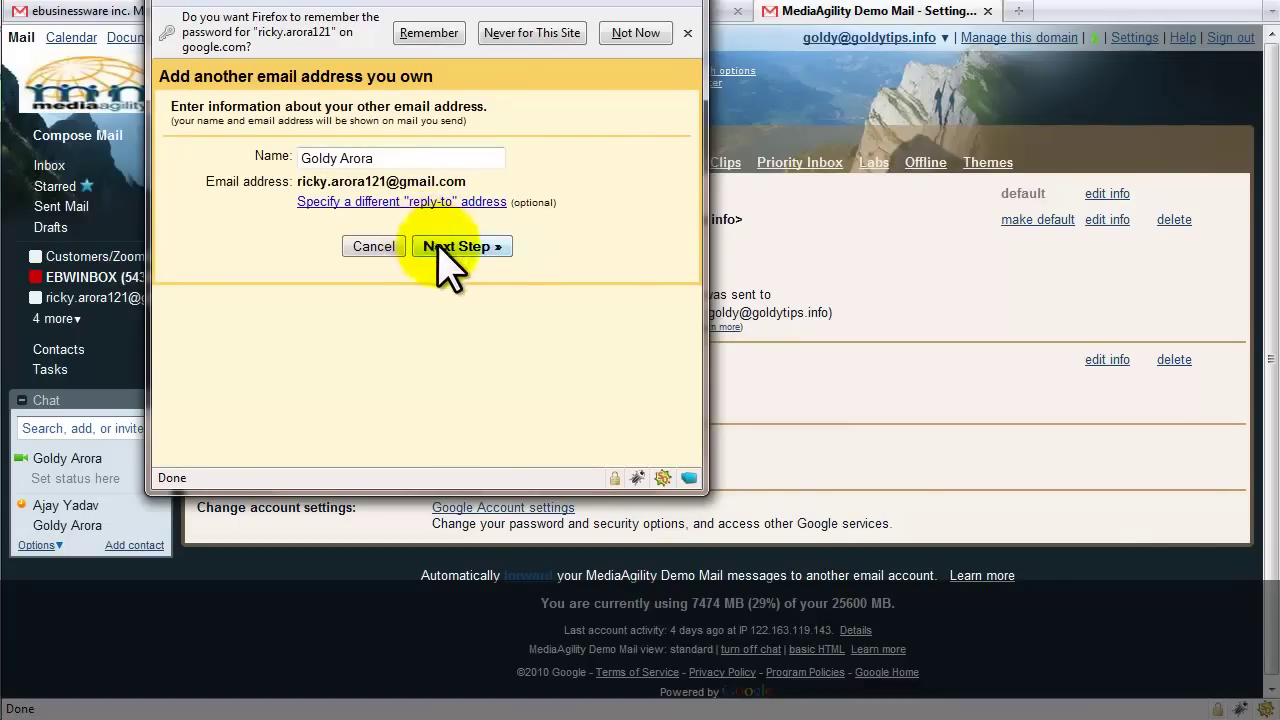
pyautogui.click(440, 252)
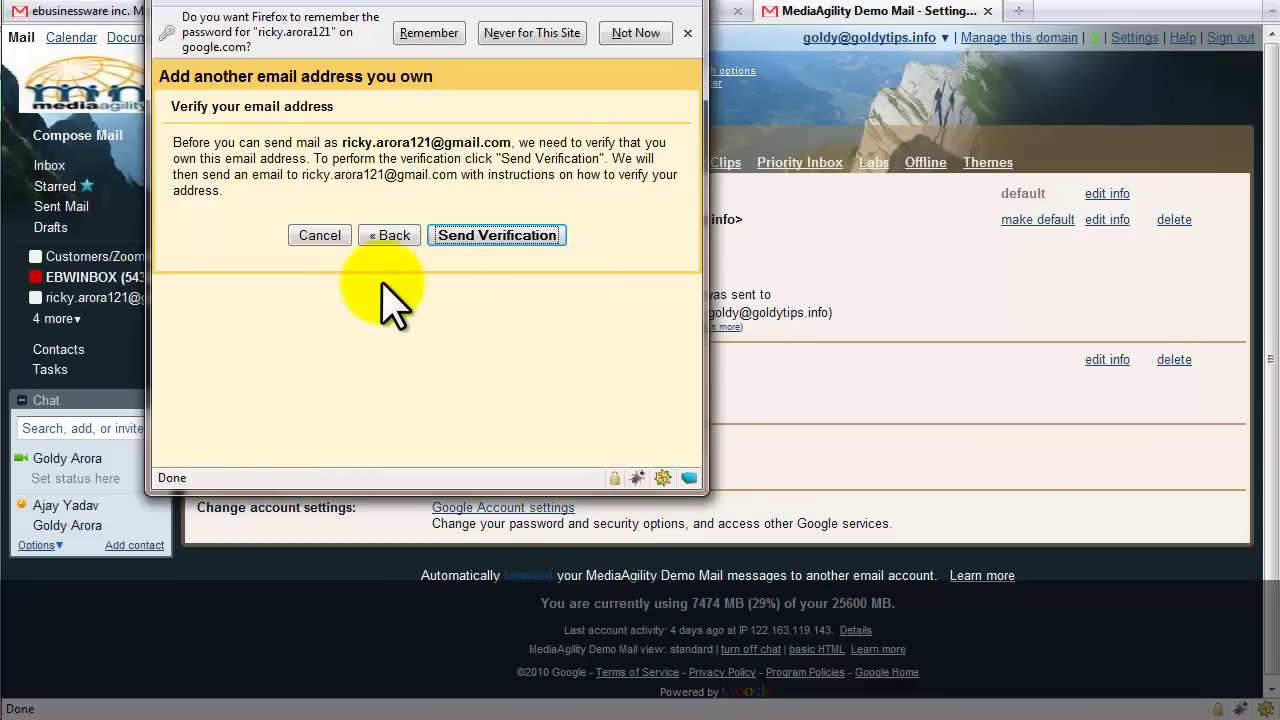
# Step: Send the verification email and open the confirmation message in the external inbox
pyautogui.click(460, 236)
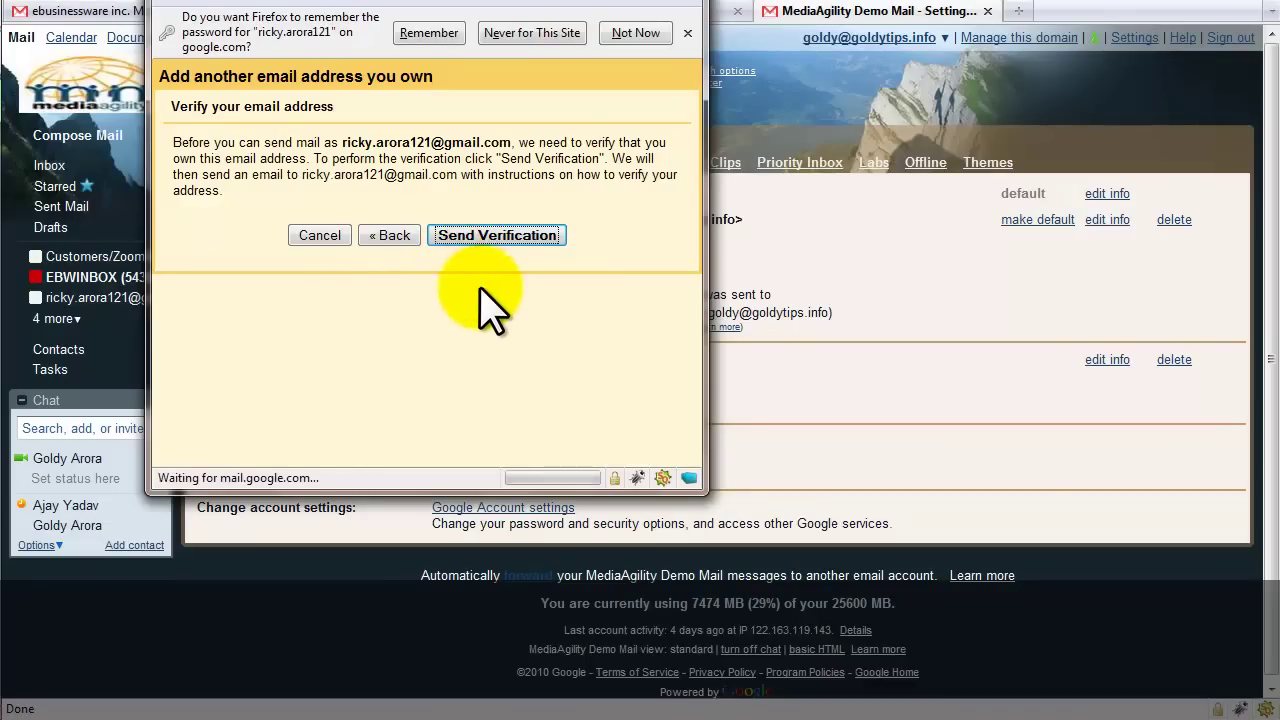
pyautogui.click(413, 256)
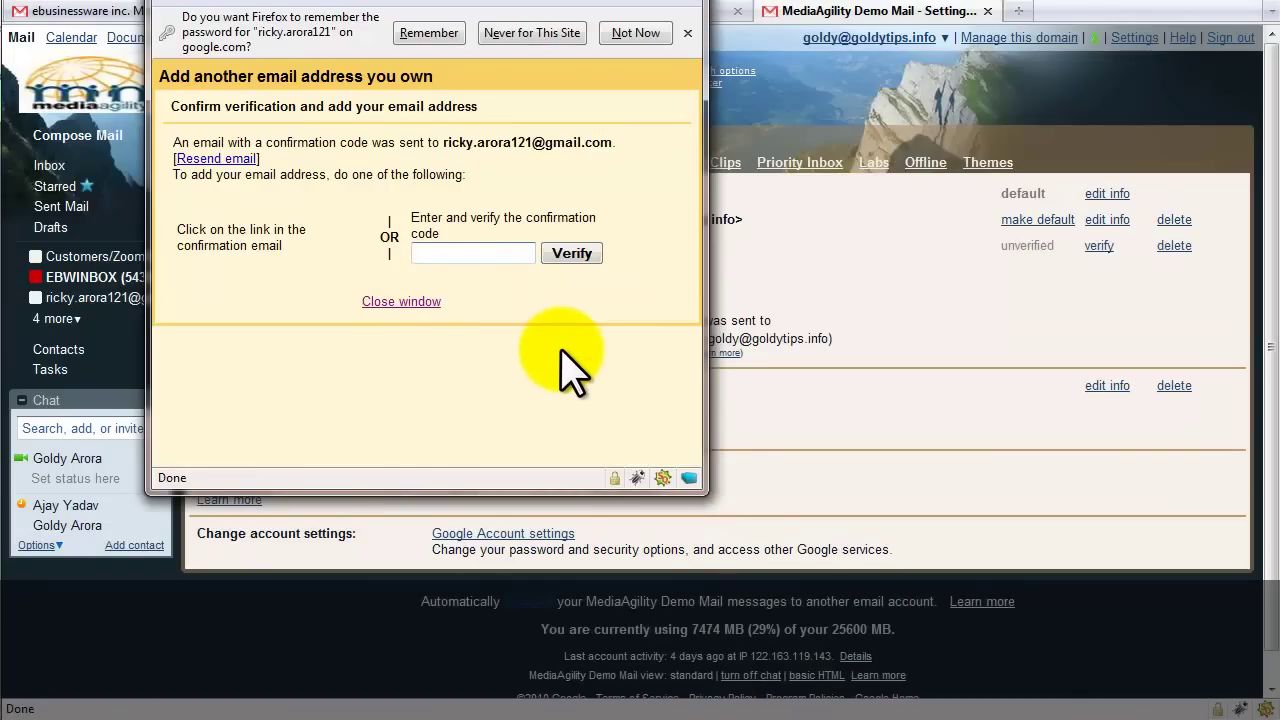
pyautogui.hotkey('alt', 'Tab')
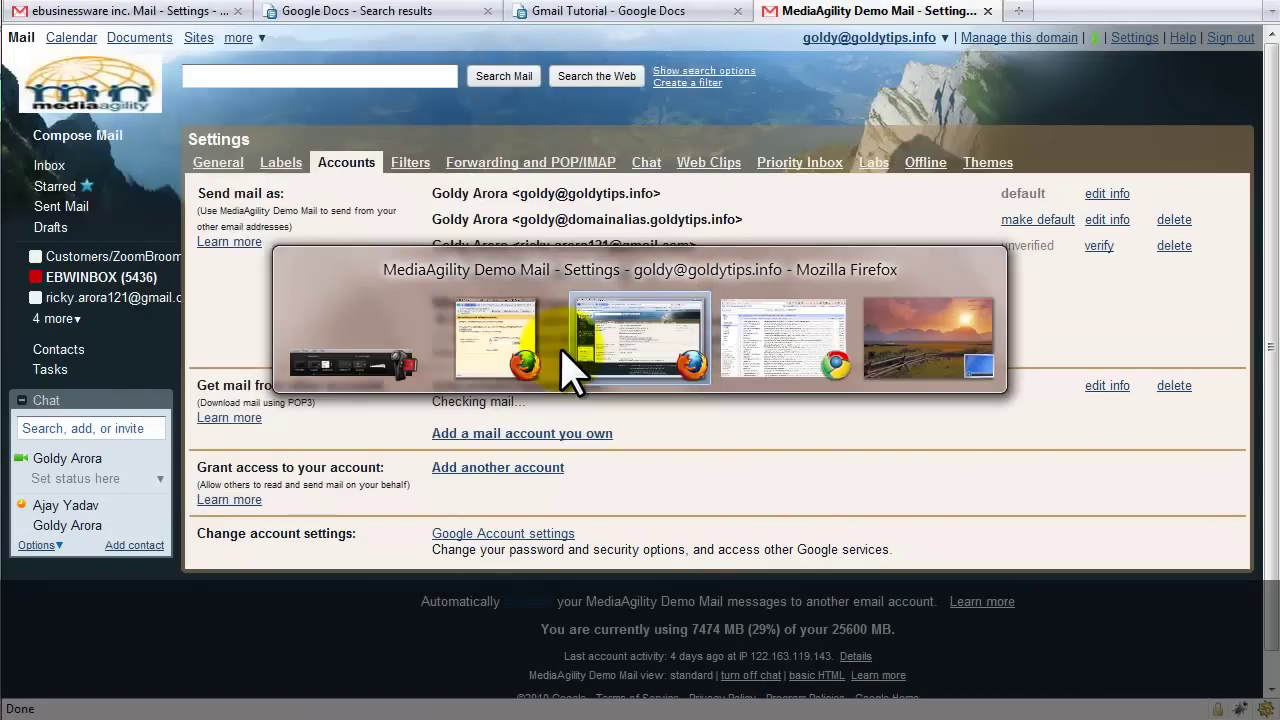
pyautogui.click(535, 330)
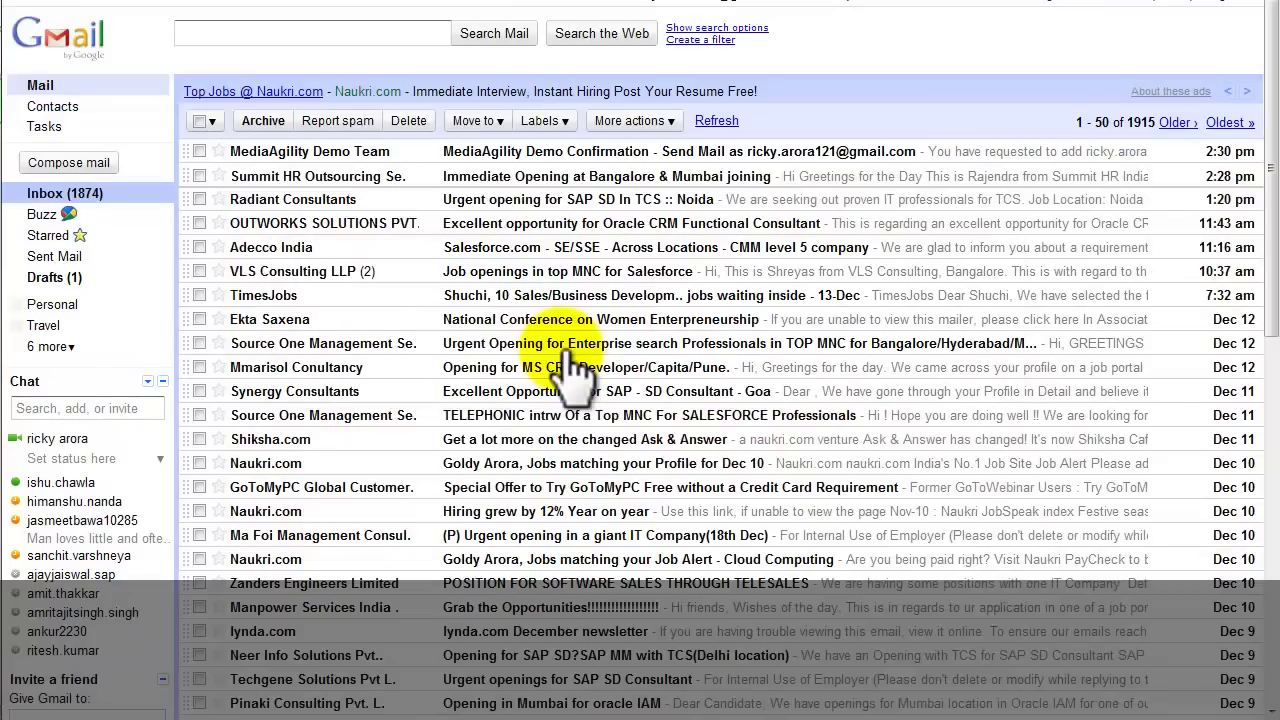
pyautogui.click(338, 158)
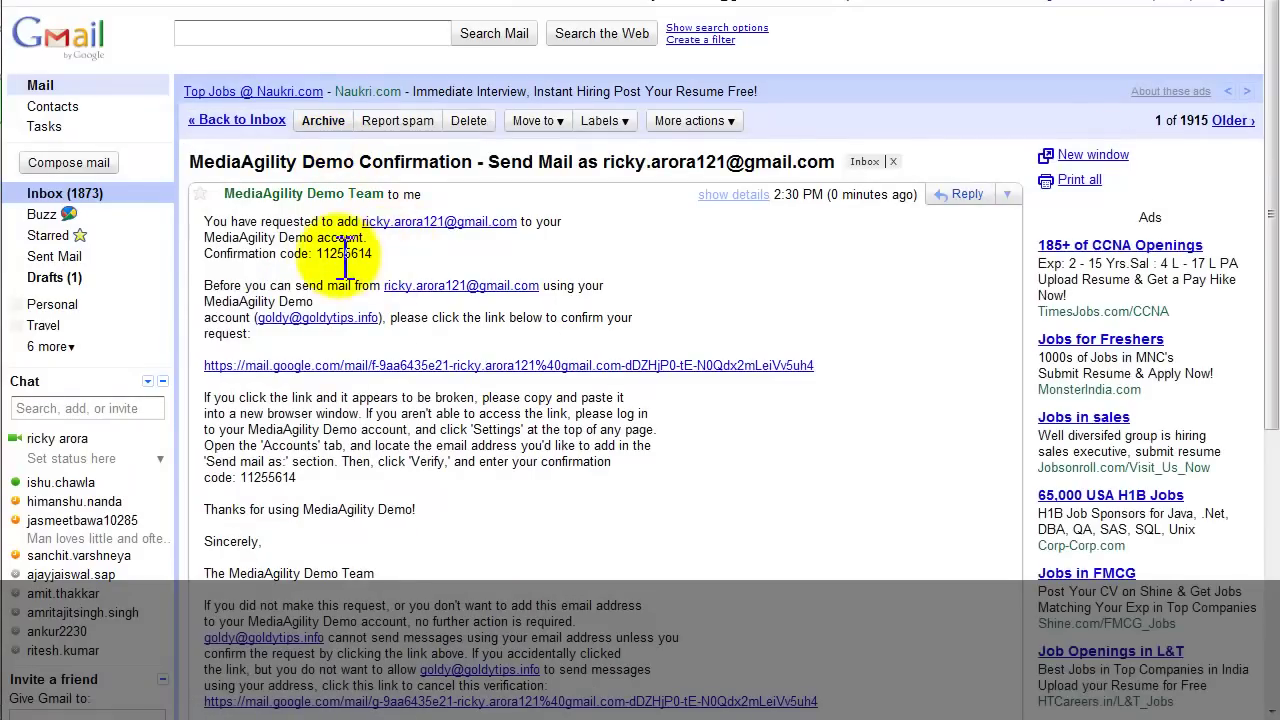
# Step: Copy the confirmation code, paste it into the verification dialog and verify
pyautogui.moveTo(316, 253); pyautogui.dragTo(378, 253)
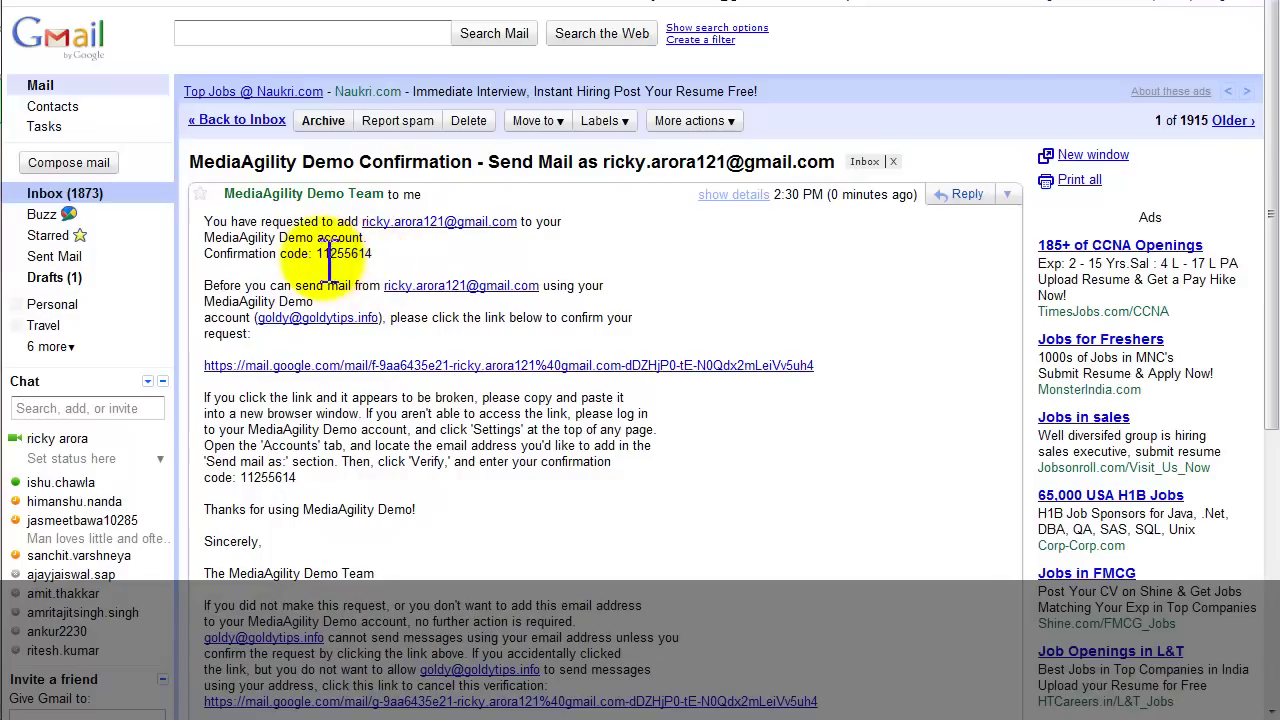
pyautogui.click(321, 254)
pyautogui.moveTo(316, 253); pyautogui.dragTo(379, 253)
pyautogui.hotkey('ctrl', 'c')
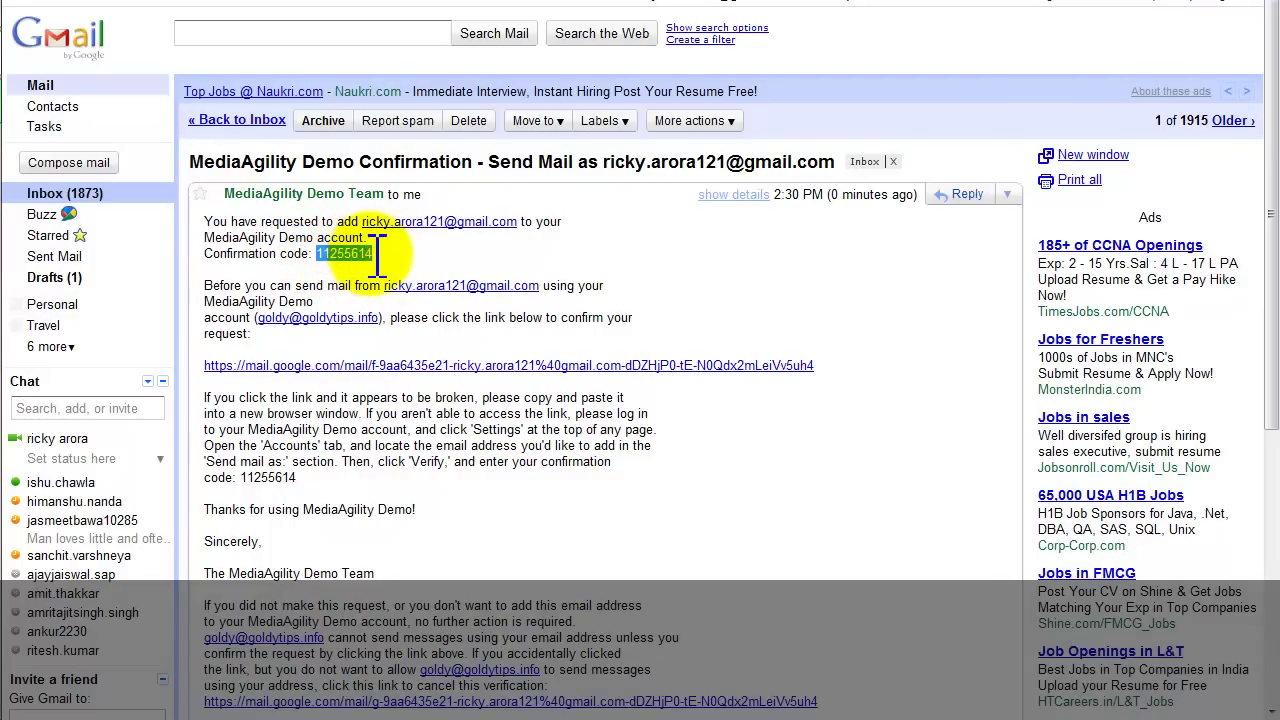
pyautogui.hotkey('alt', 'Tab')
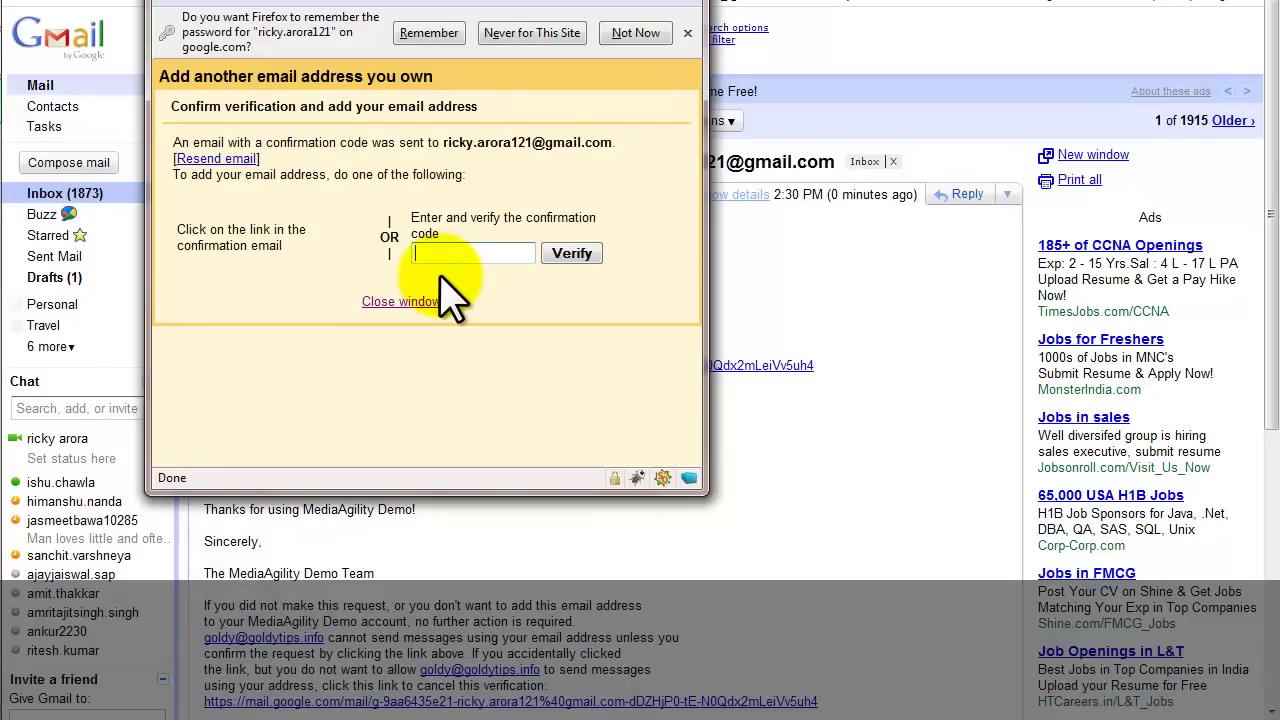
pyautogui.hotkey('ctrl', 'v')
pyautogui.click(560, 258)
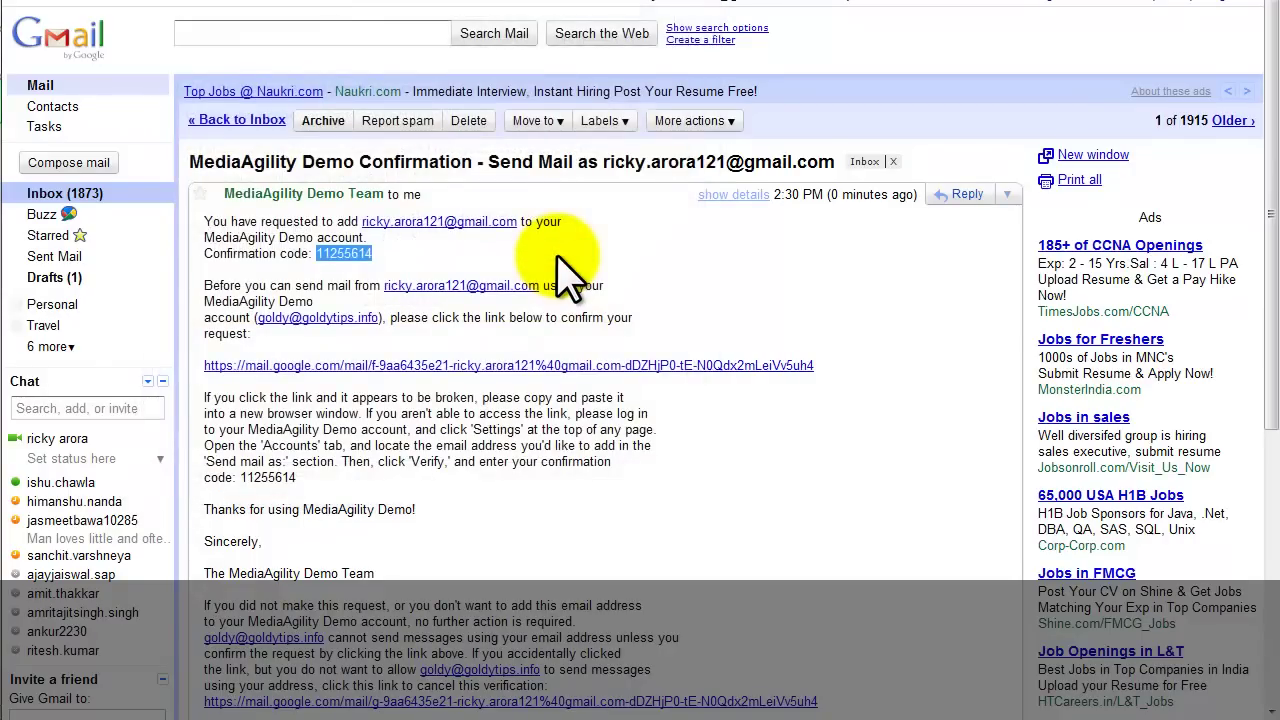
pyautogui.hotkey('alt', 'Tab')
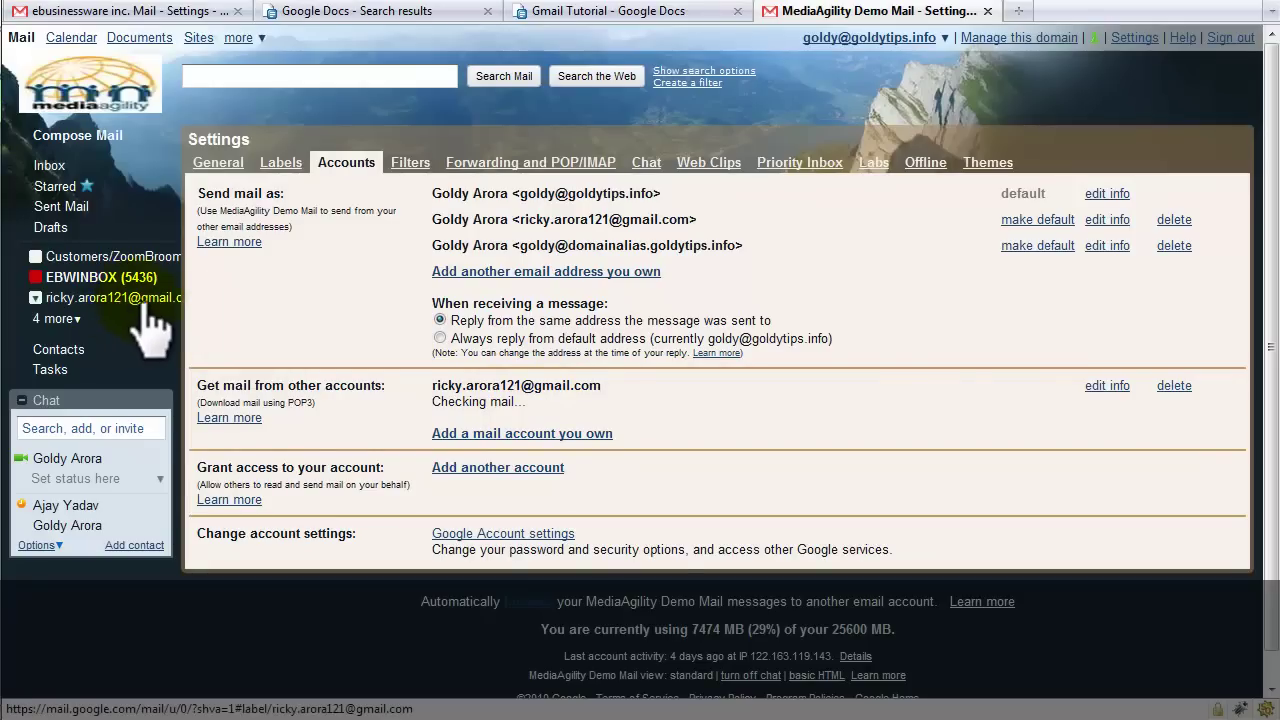
# Step: Compose a new message from the Inbox with From set to the new external address
pyautogui.click(50, 166)
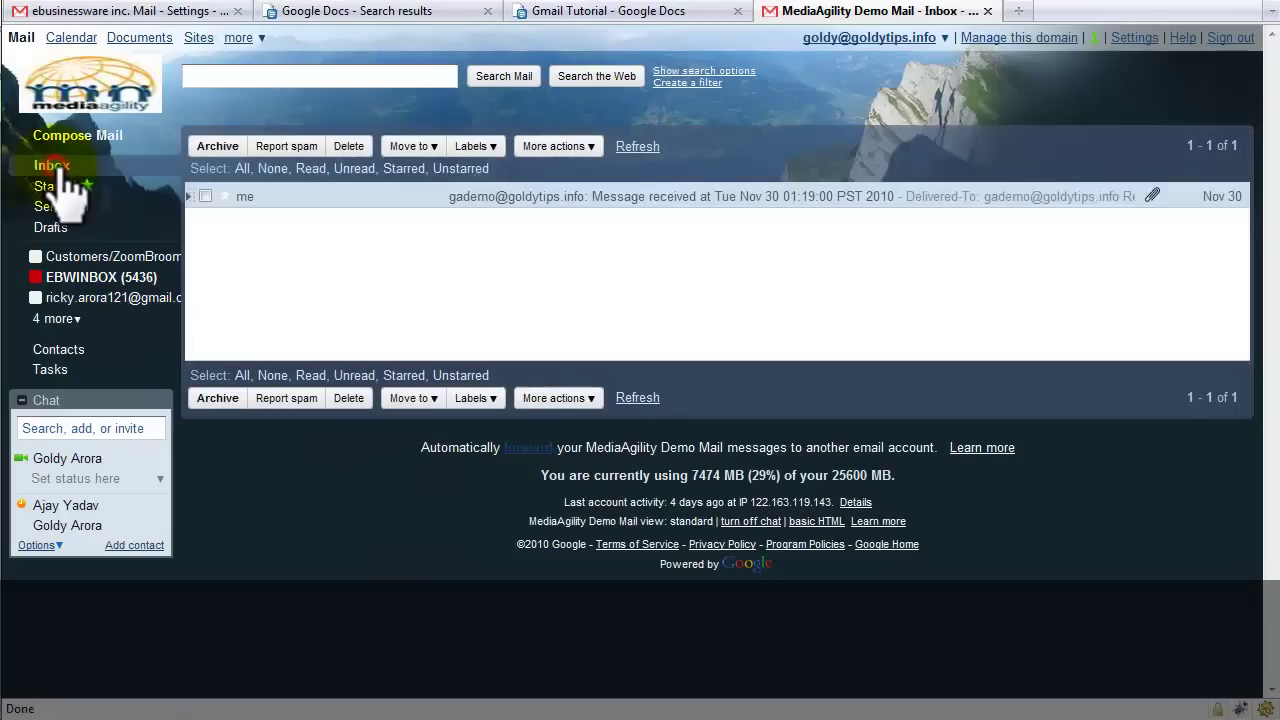
pyautogui.click(105, 138)
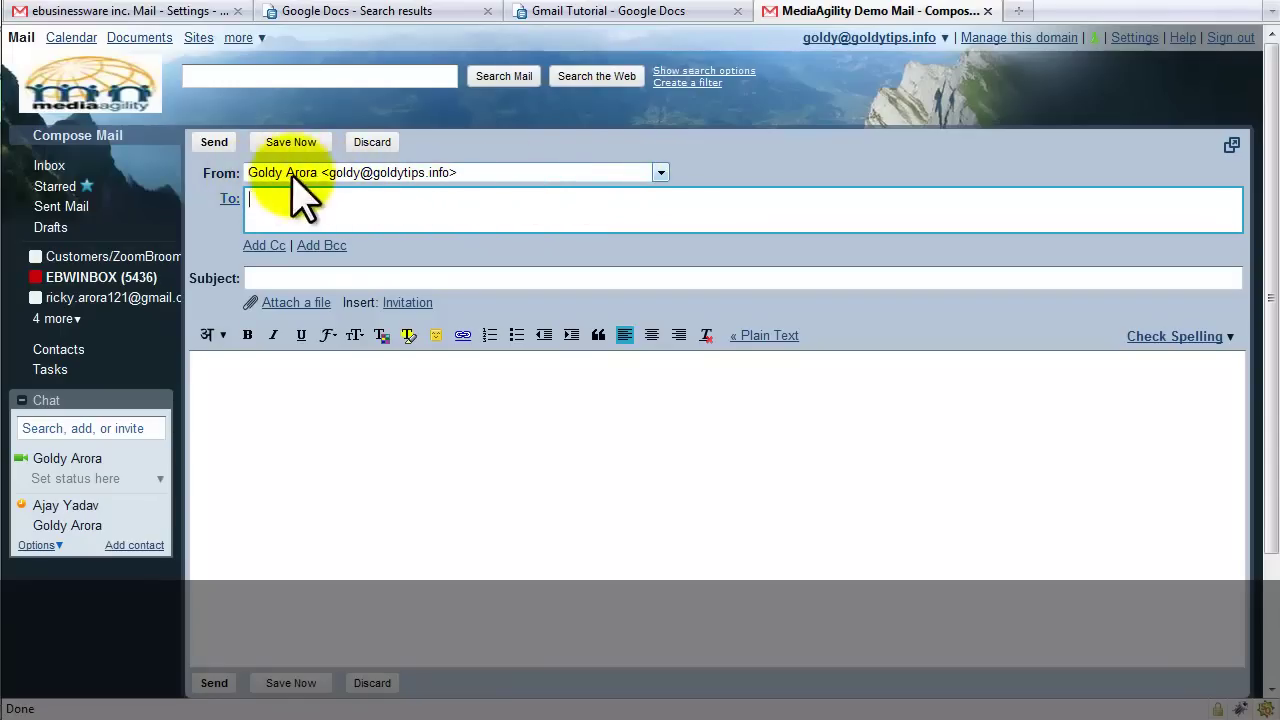
pyautogui.click(661, 174)
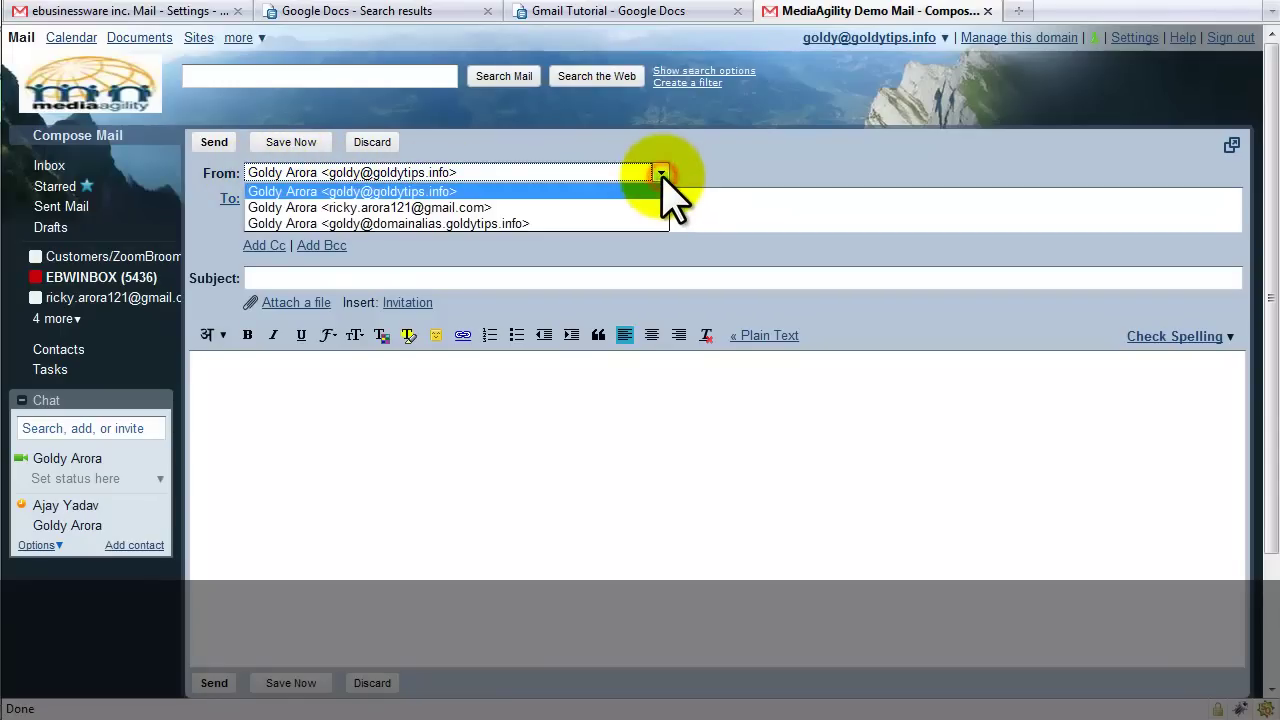
pyautogui.click(540, 207)
pyautogui.click(488, 206)
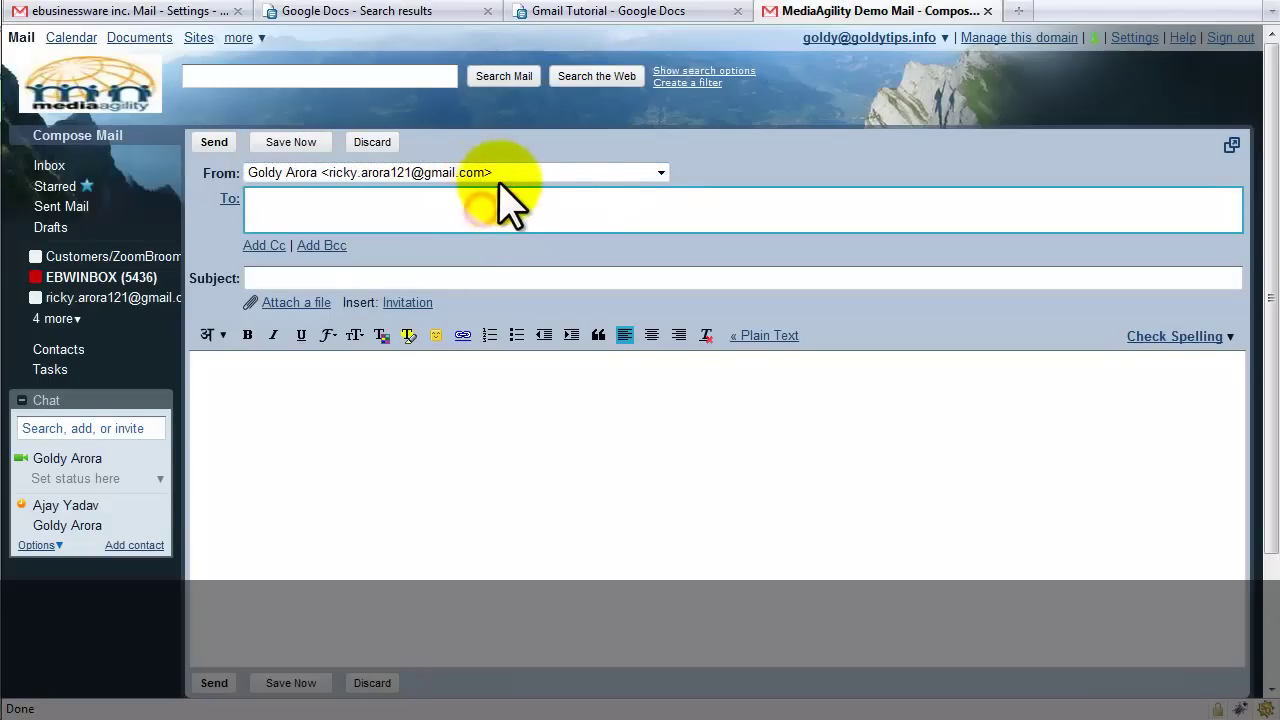